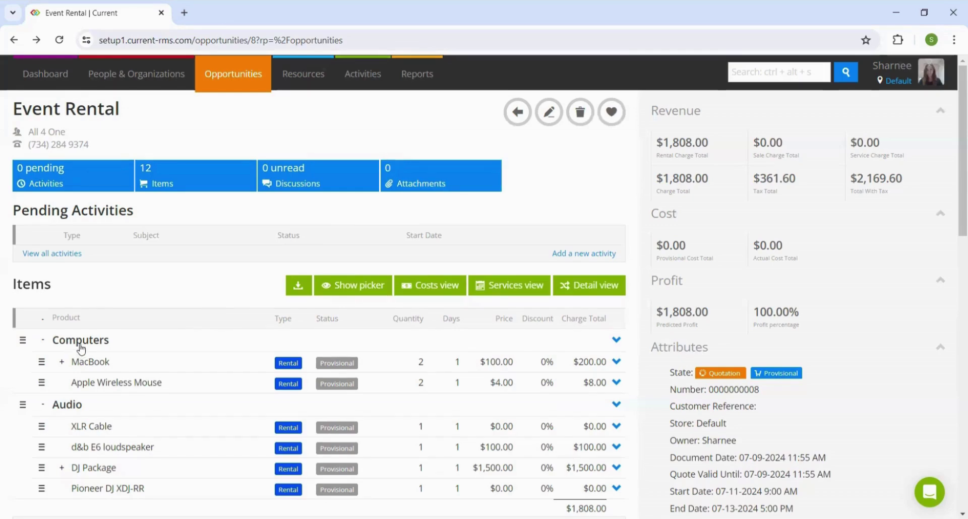
- Rename the Computers item group to Room 1 and the Audio item group to Room 2
click(81, 344)
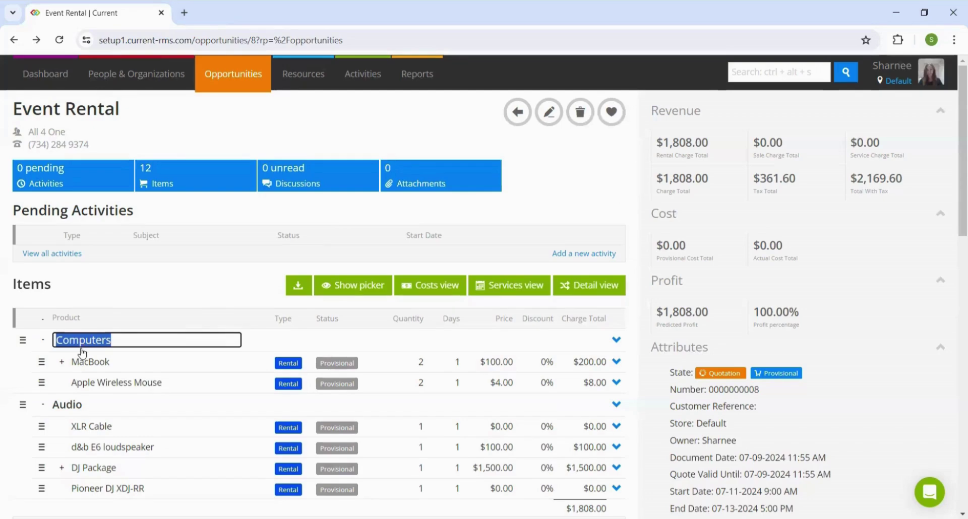
text(Room 1)
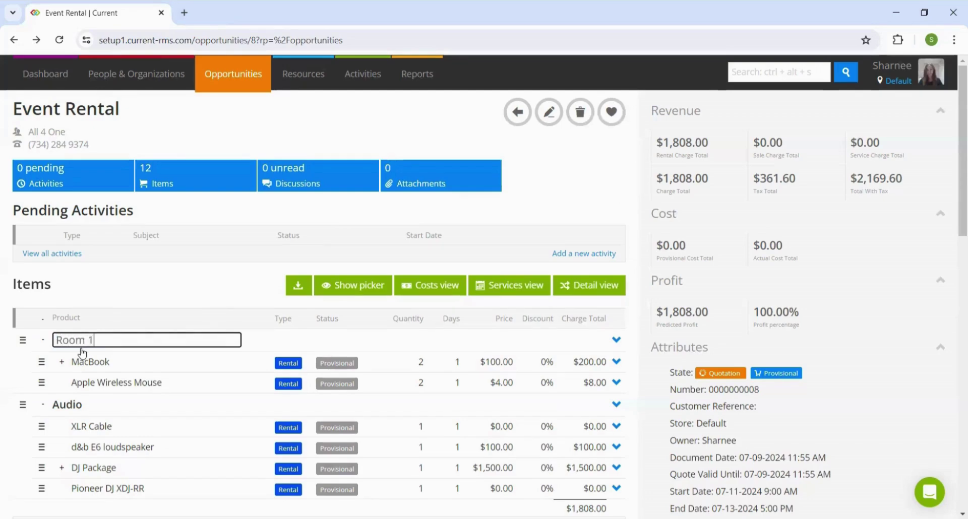
click(66, 406)
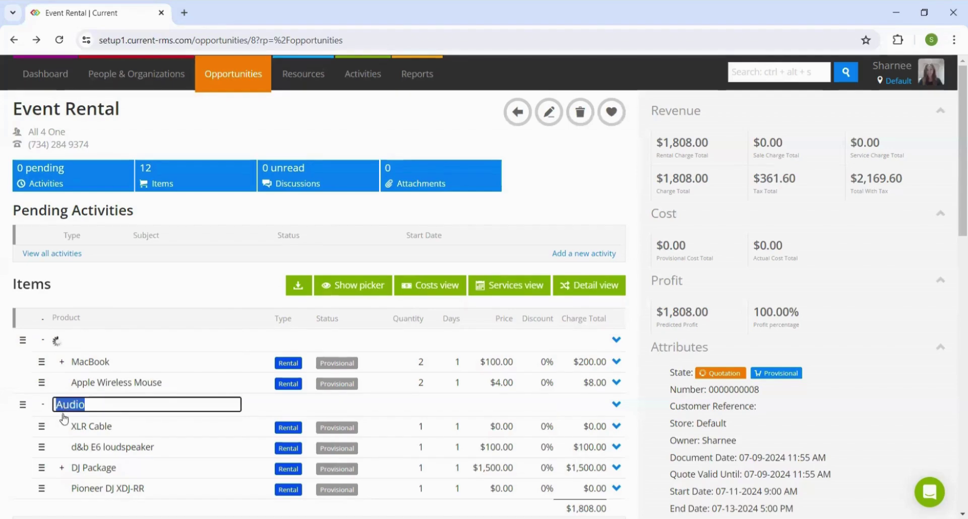
text(Room 2)
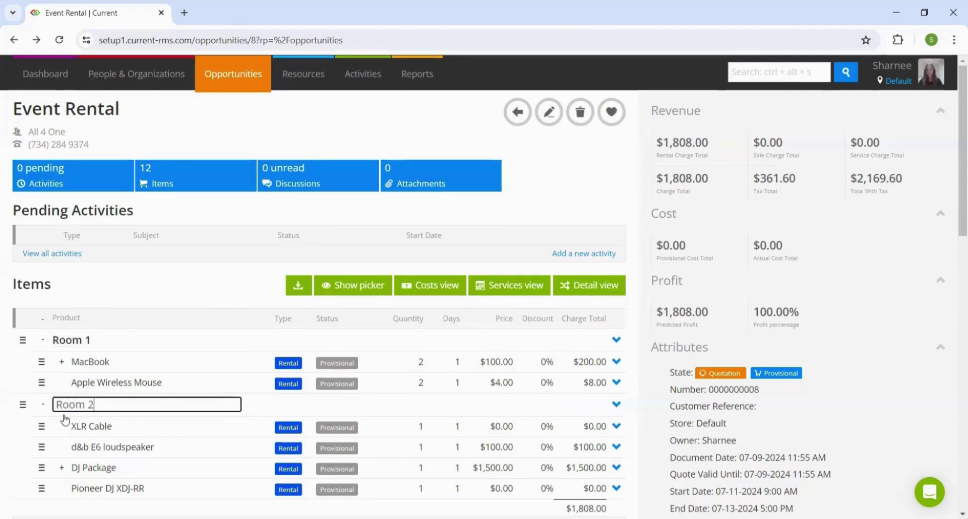
click(160, 291)
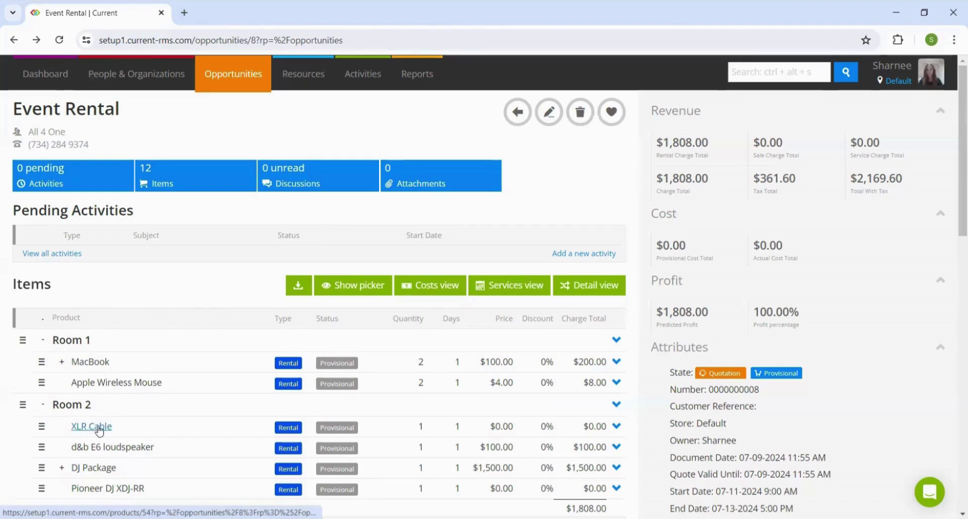
- Move the XLR Cable item from the Room 2 group to the end of the Room 1 group
drag(42, 427, 64, 407)
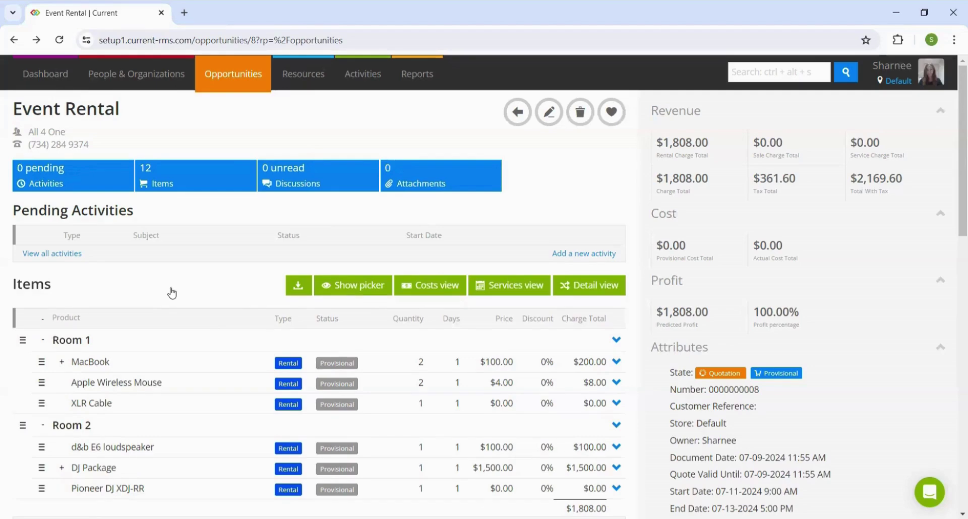
- Add a new item group named Room 3 and move the DJ Package item into it
scroll(172, 293, down, 2)
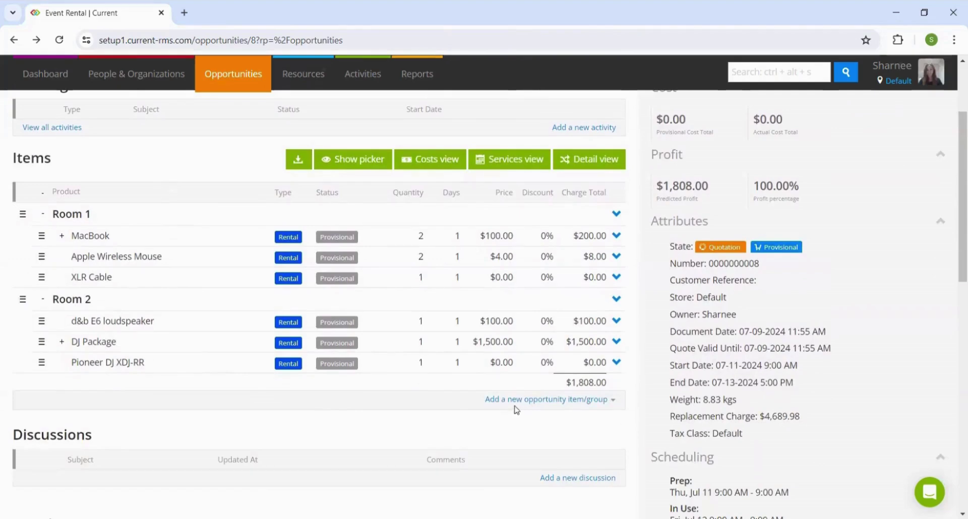
click(549, 404)
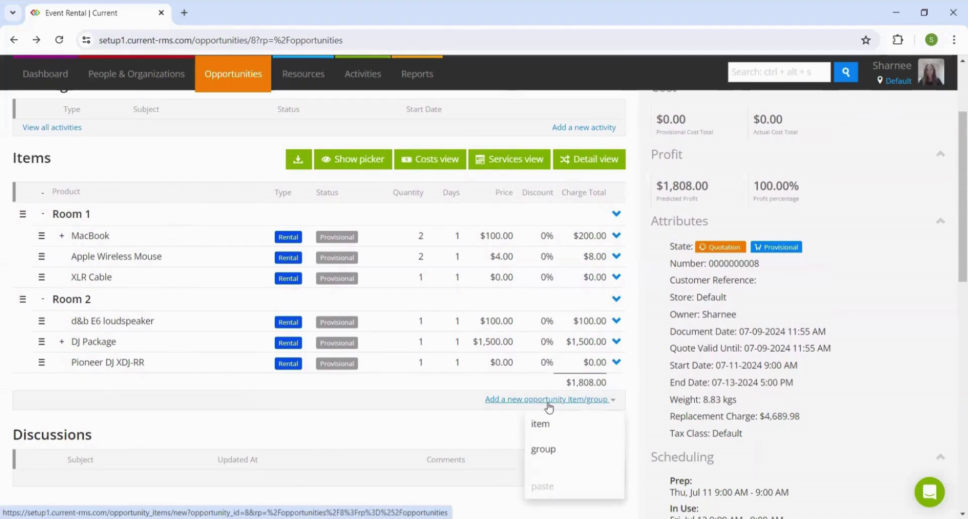
click(561, 450)
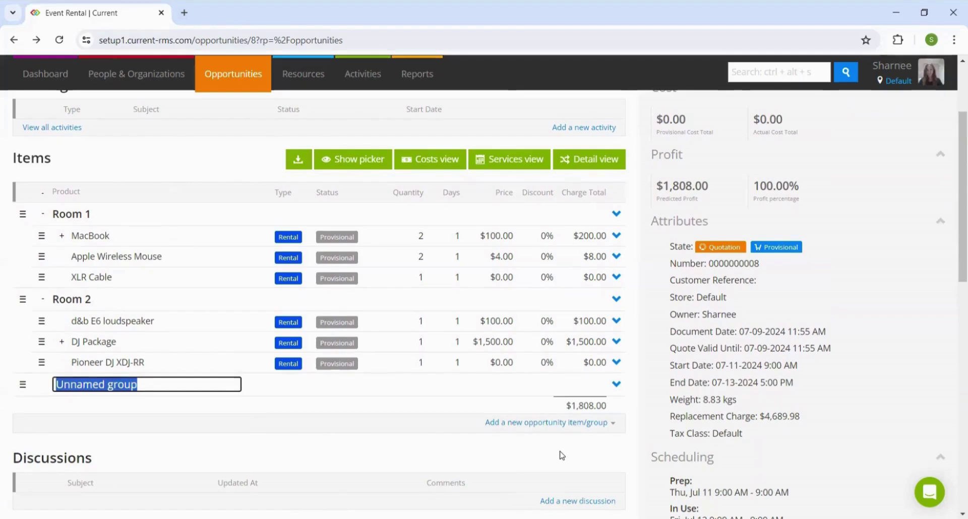
text(Room 3)
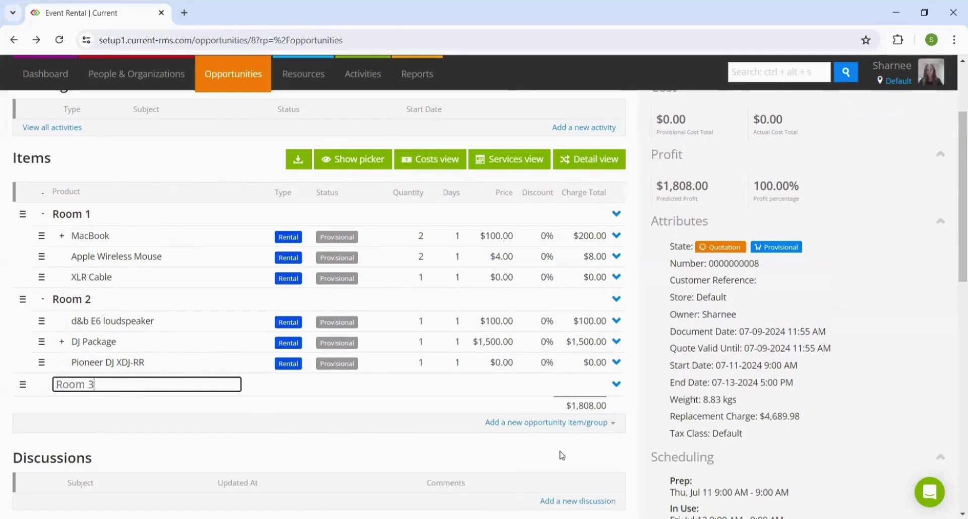
key(Return)
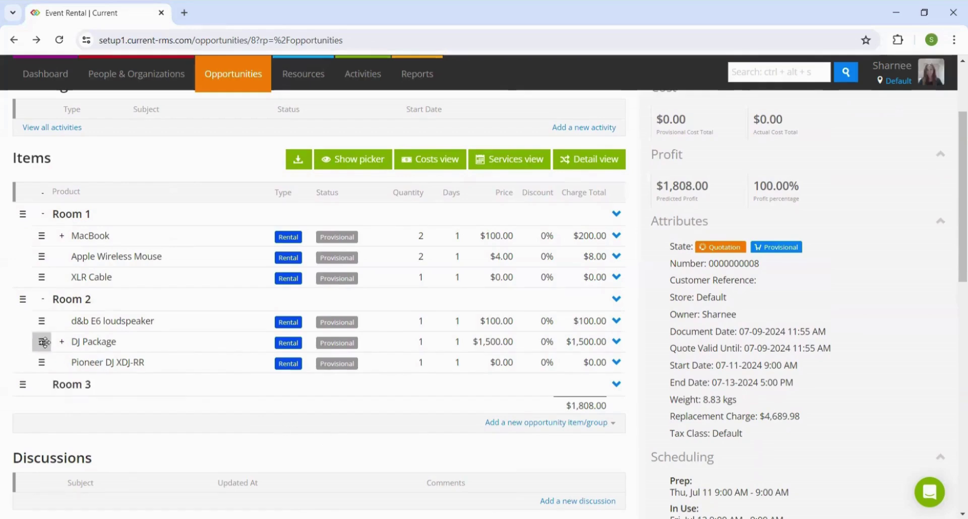
drag(42, 342, 58, 386)
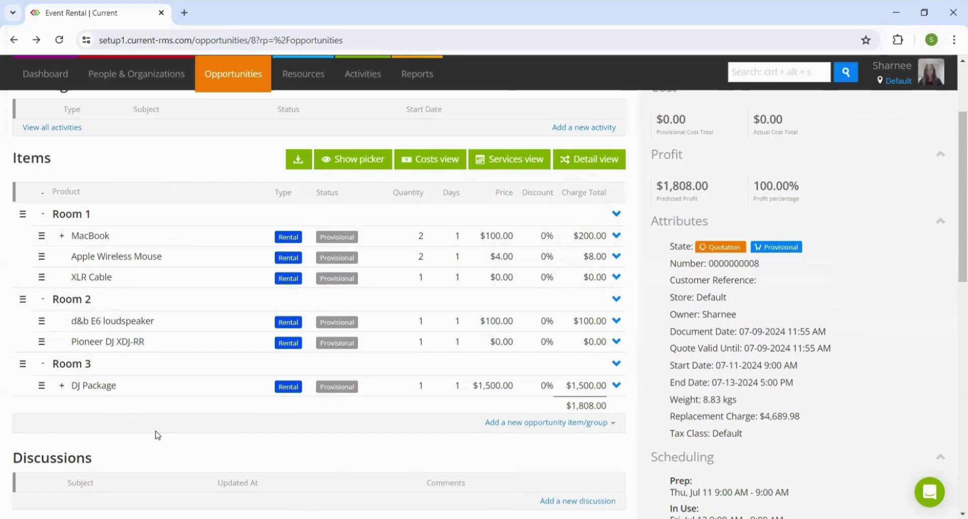
- Start a new opportunity item and select the Audio Engineer service for it
click(521, 428)
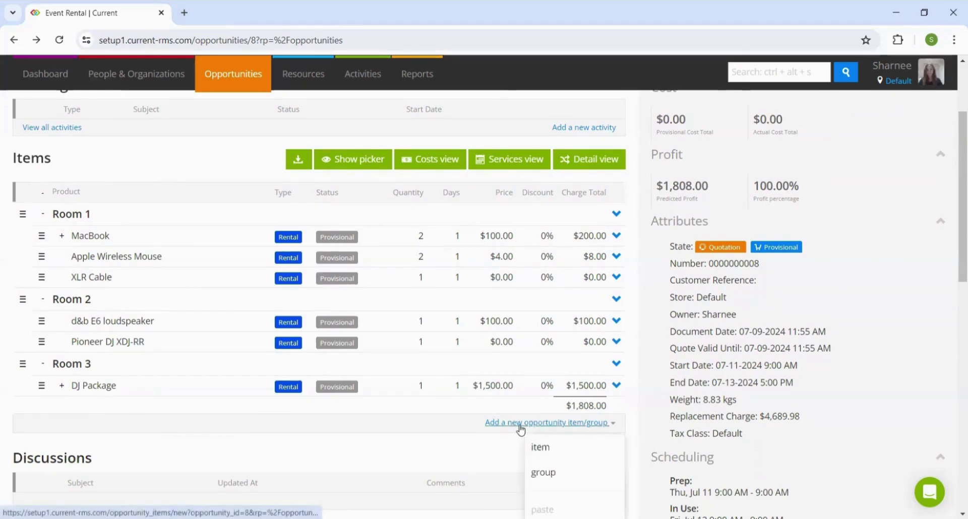
click(556, 448)
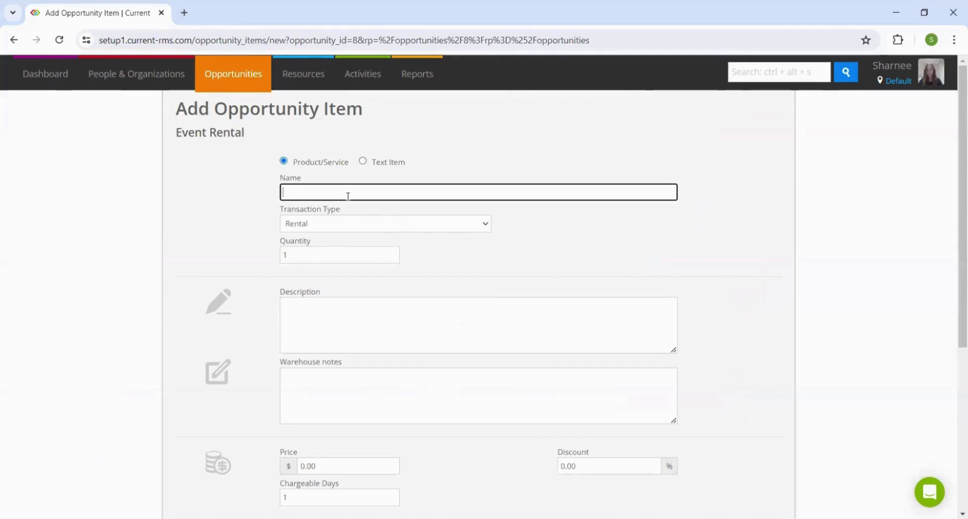
text(audio Engineer)
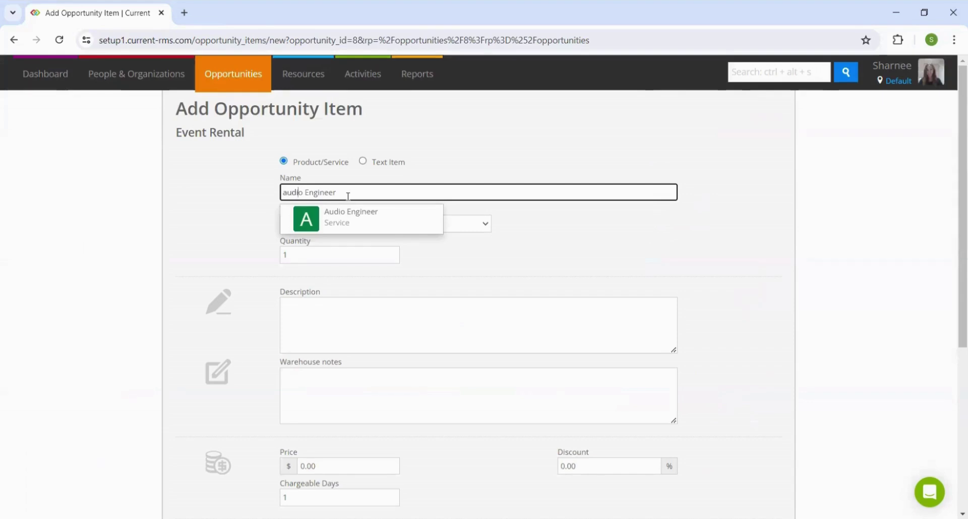
click(348, 223)
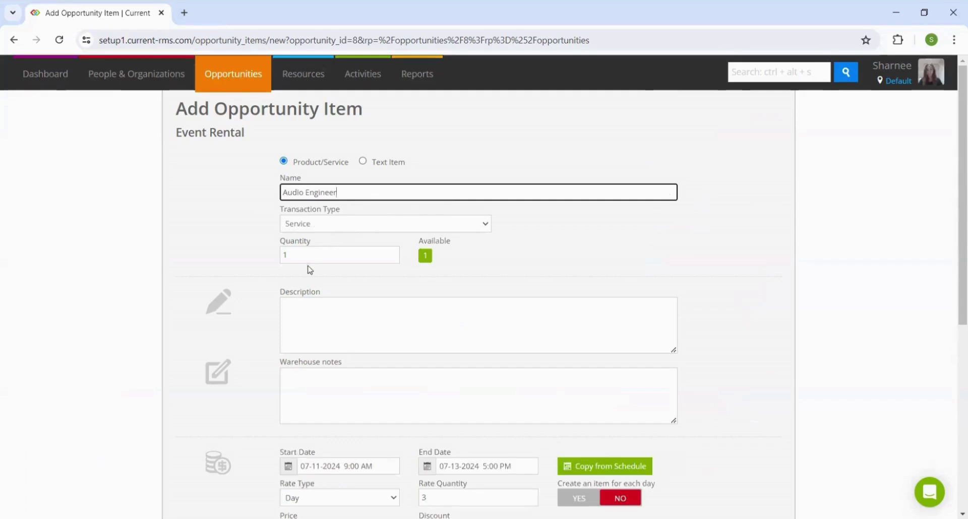
click(301, 256)
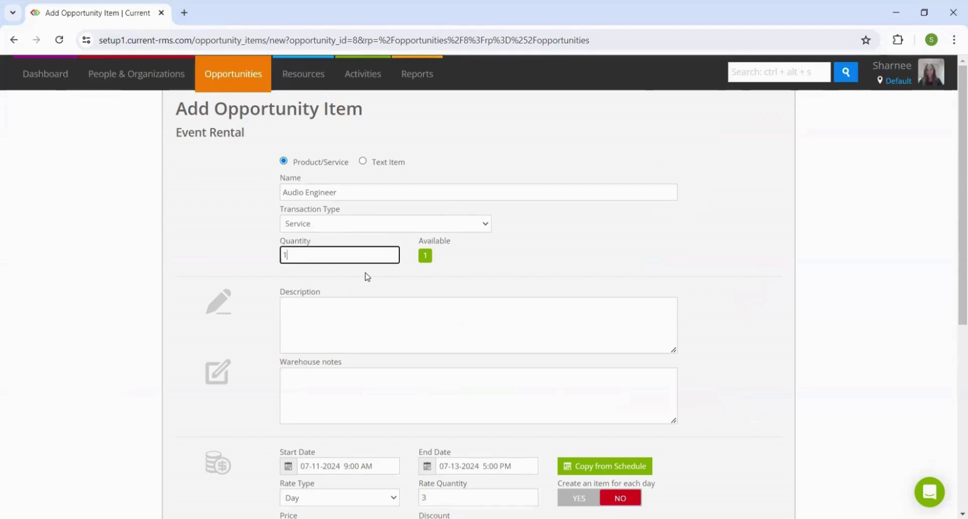
scroll(366, 275, down, 4)
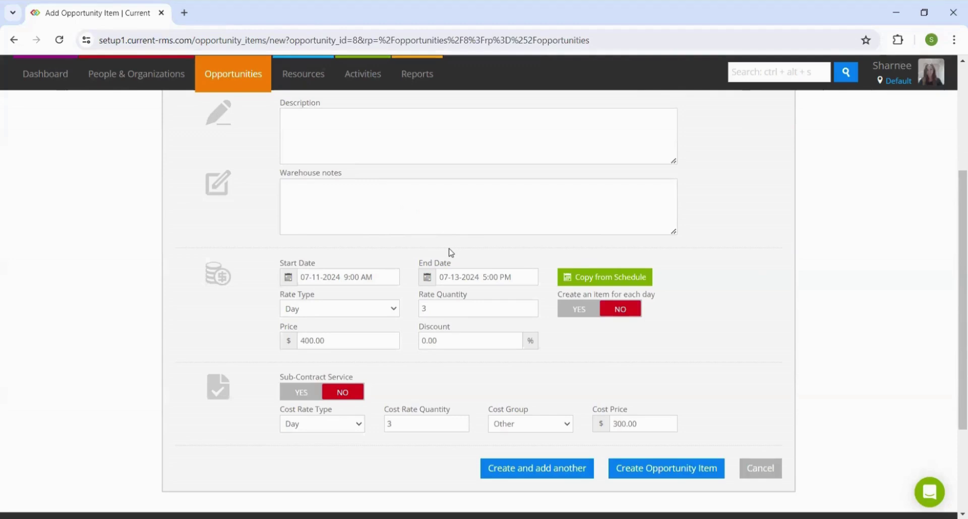
click(356, 275)
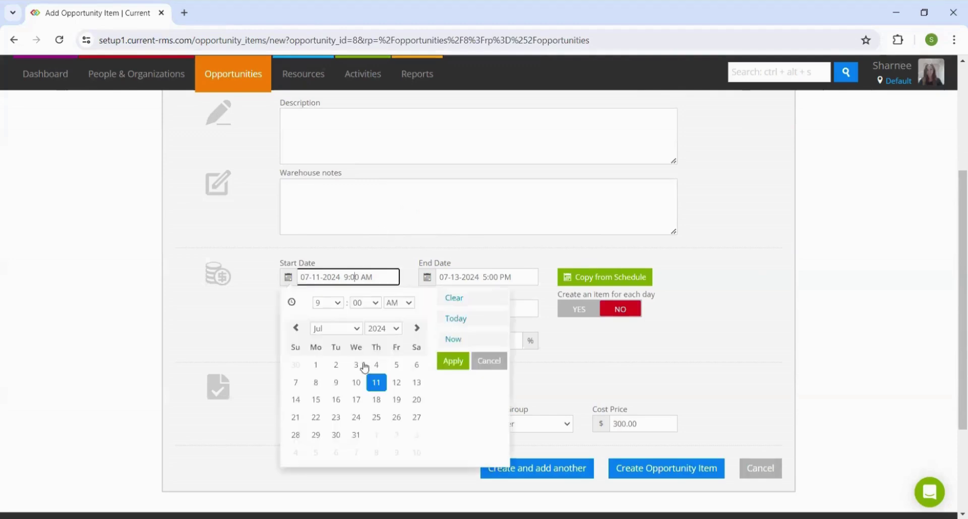
click(412, 263)
click(599, 281)
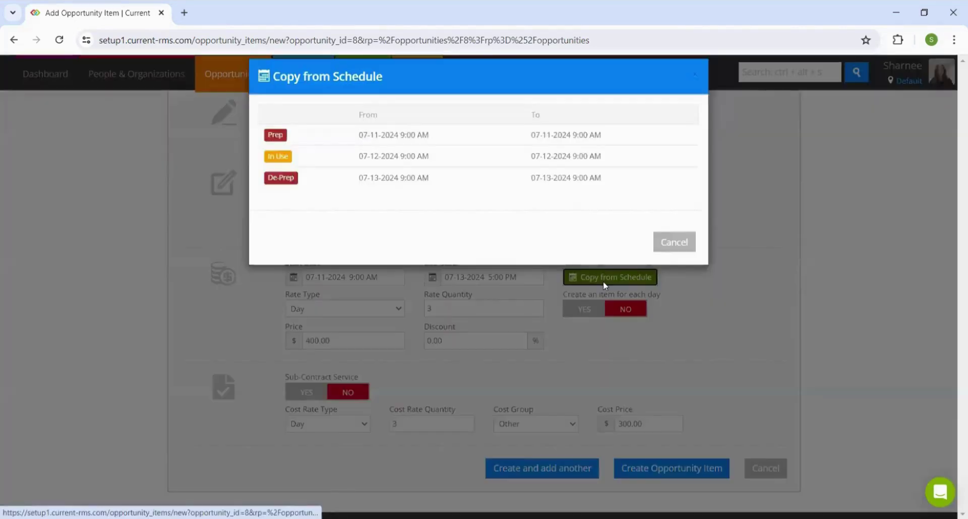
click(674, 262)
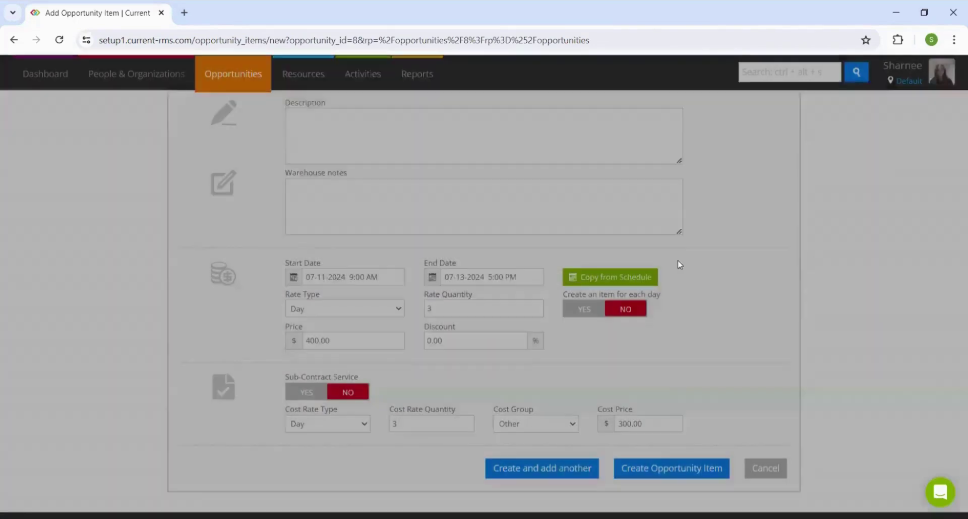
- Create the Audio Engineer opportunity item with its default dates, rate and costs
scroll(698, 277, down, 3)
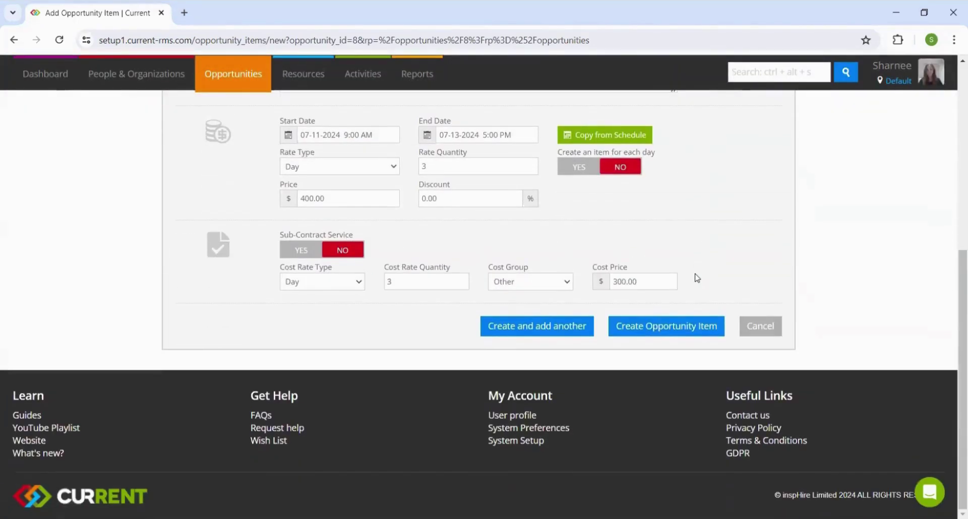
click(657, 333)
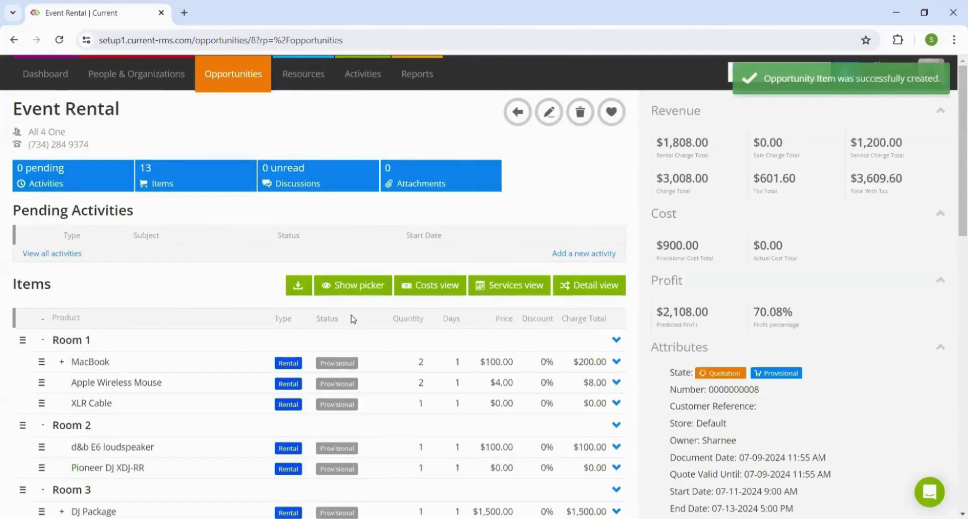
scroll(353, 319, down, 3)
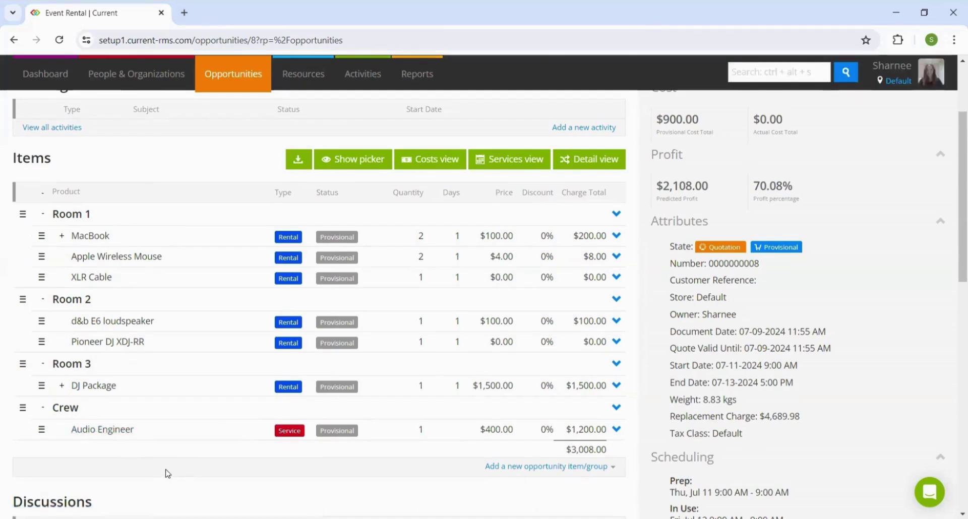
- Start another opportunity item as a text item named One-off charge, keeping Rental as the transaction type
scroll(168, 473, down, 1)
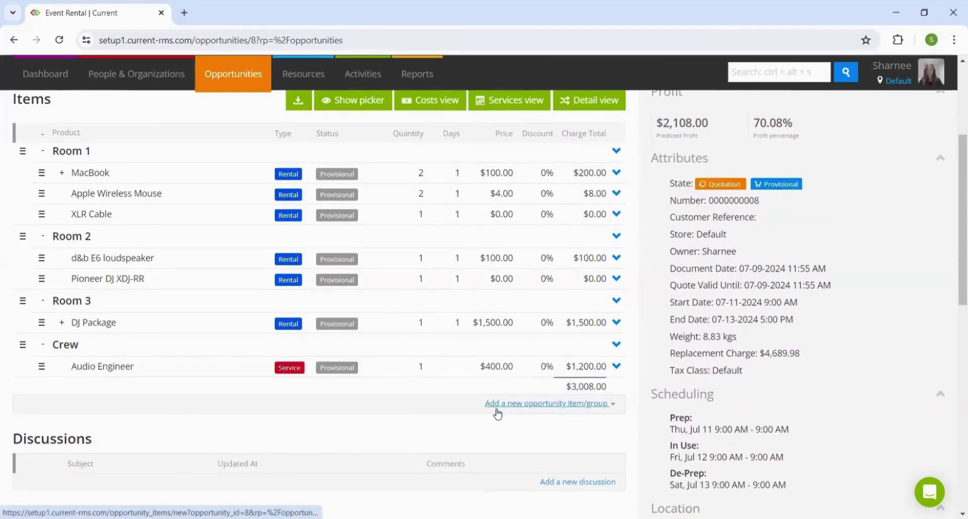
click(497, 410)
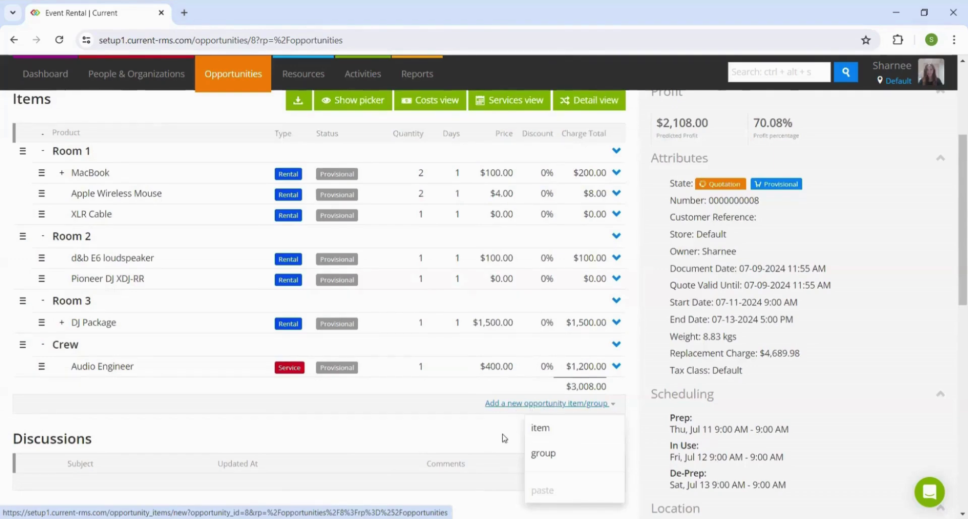
click(472, 434)
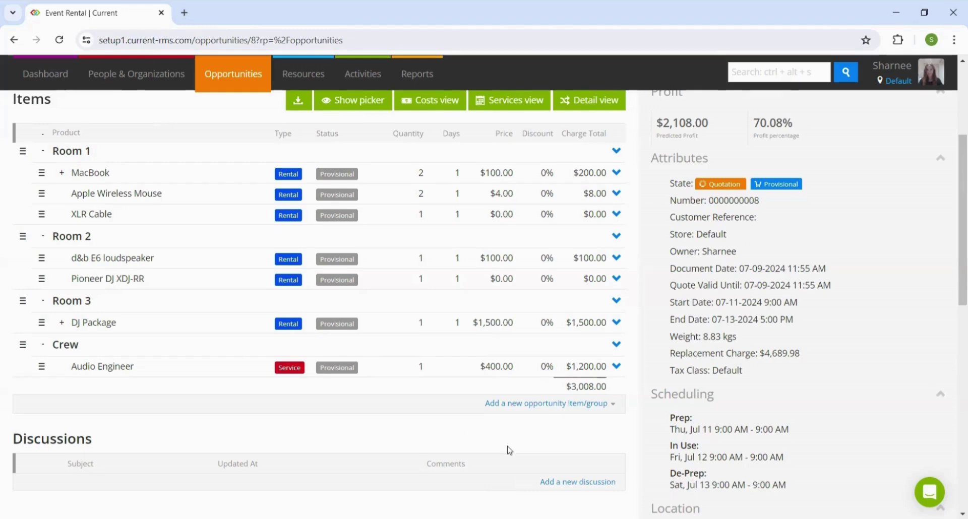
click(527, 406)
click(552, 430)
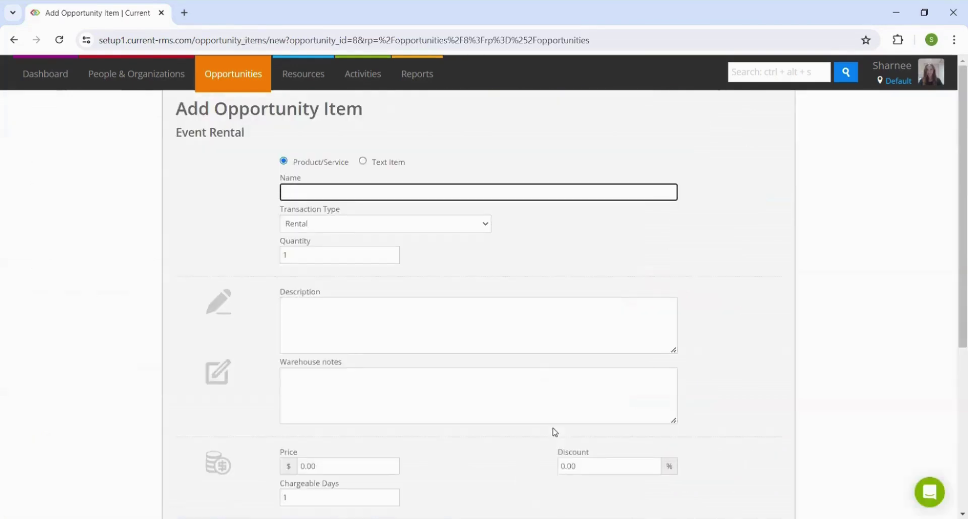
click(383, 165)
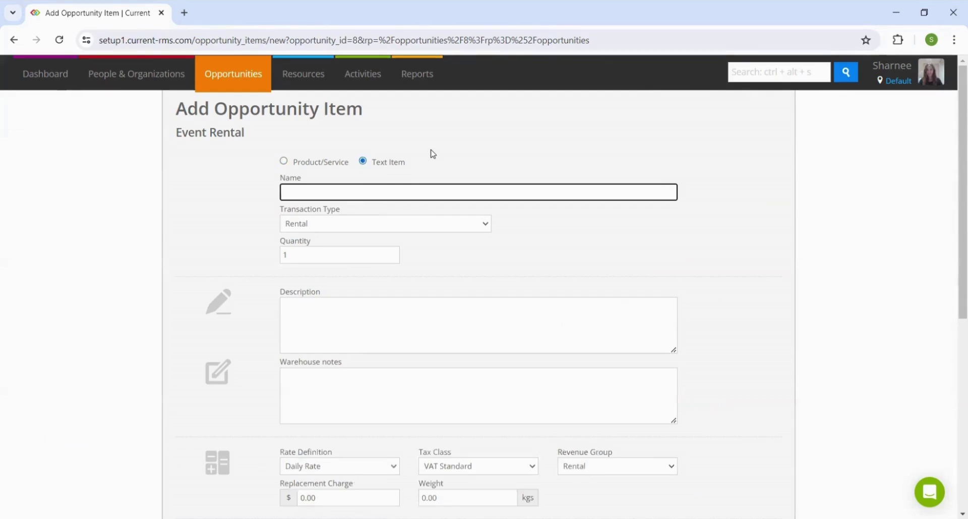
click(308, 188)
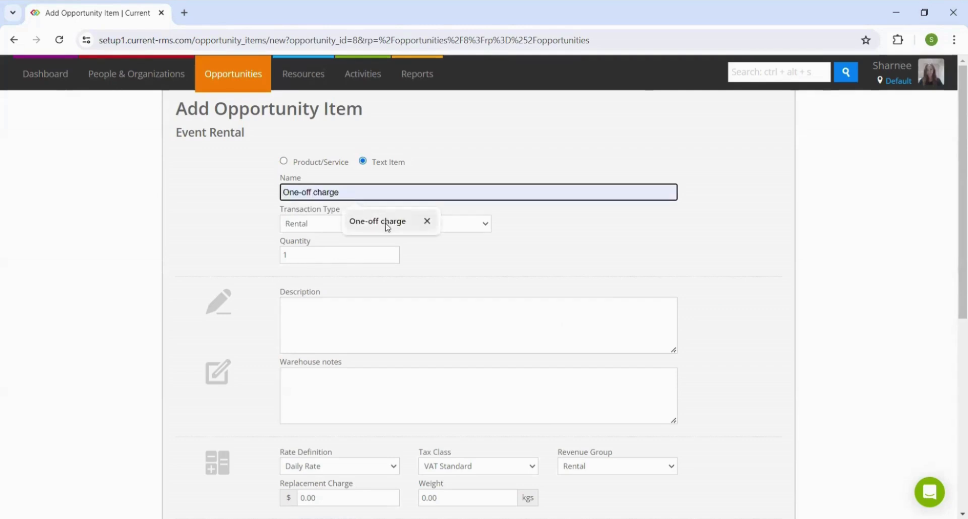
click(386, 226)
click(413, 248)
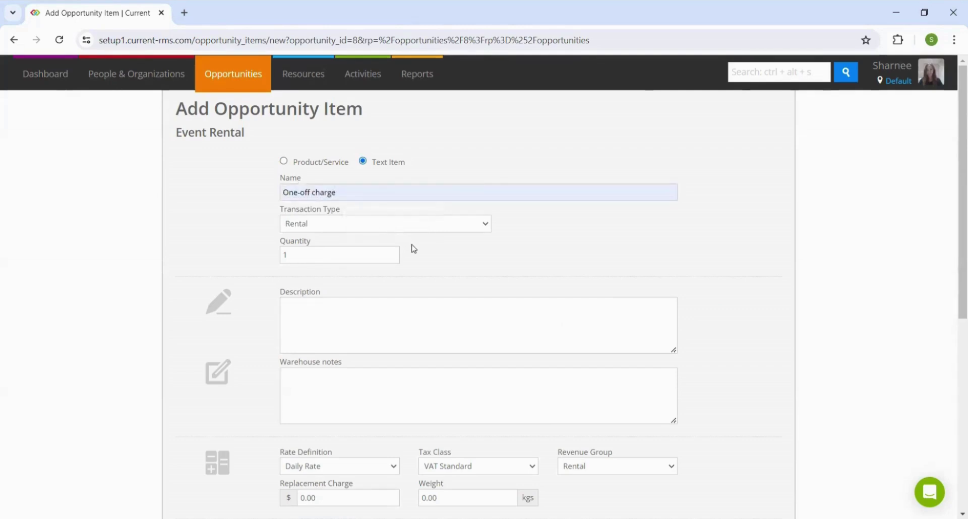
click(333, 227)
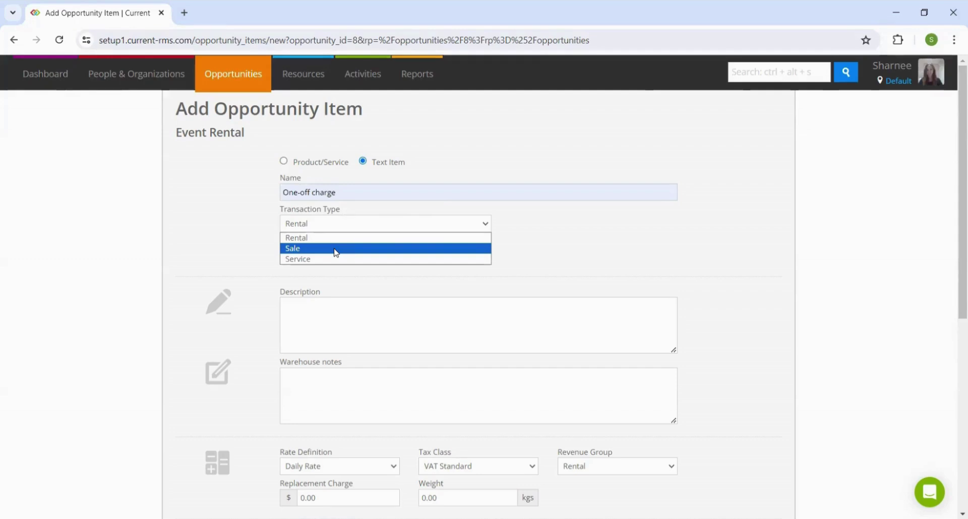
- Set the One-off charge price to $20 daily and create the opportunity item without sub-renting stock
scroll(231, 249, down, 5)
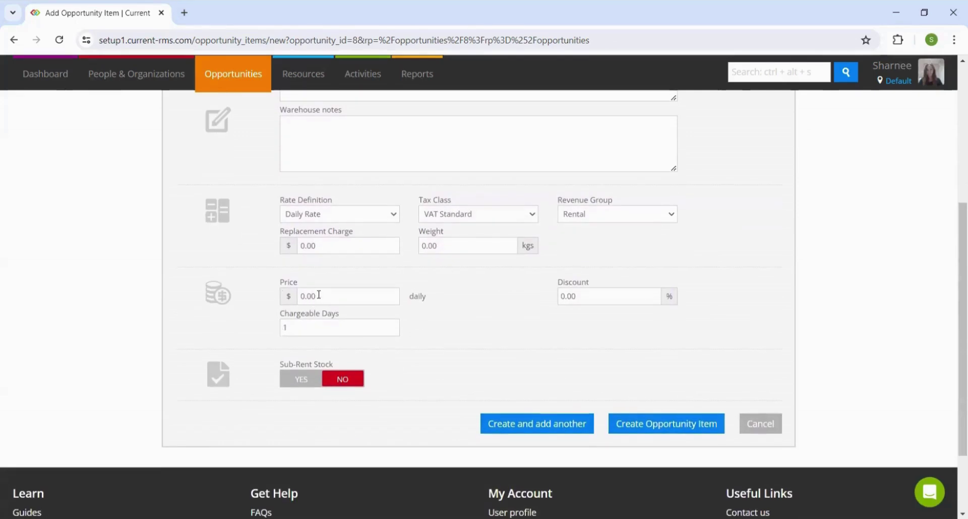
drag(318, 297, 292, 297)
text(20)
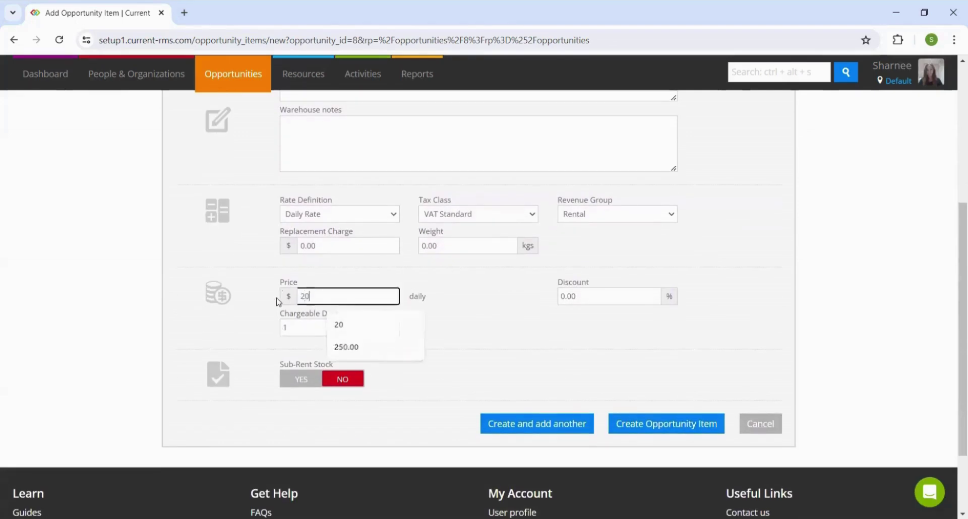
click(269, 302)
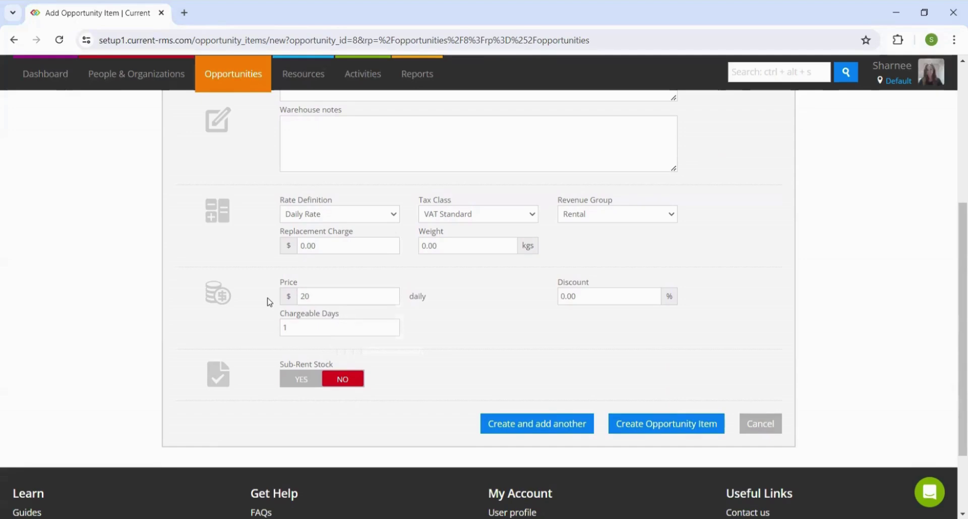
click(301, 381)
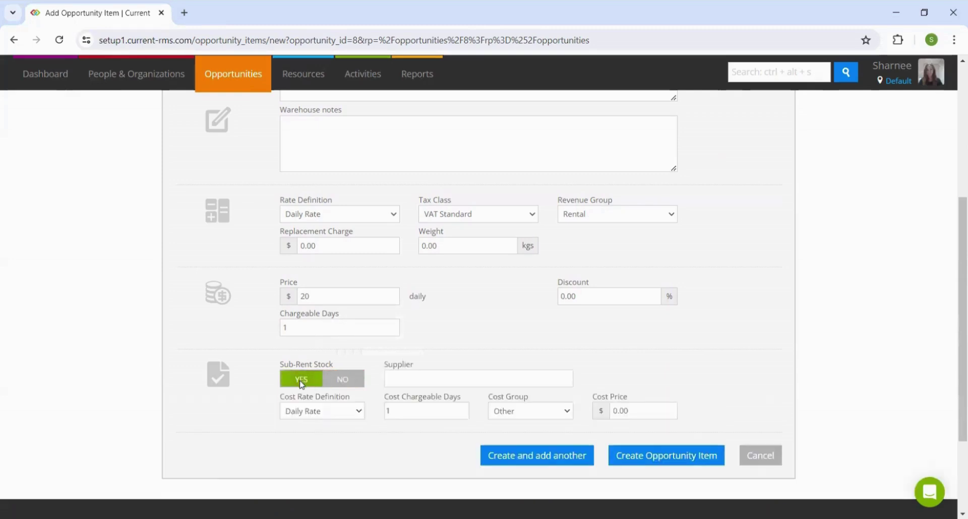
click(342, 381)
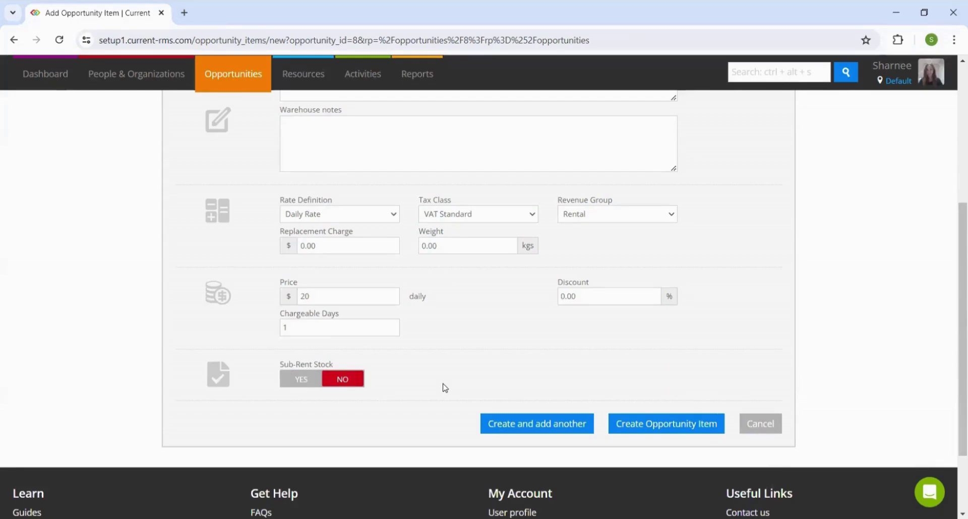
click(657, 425)
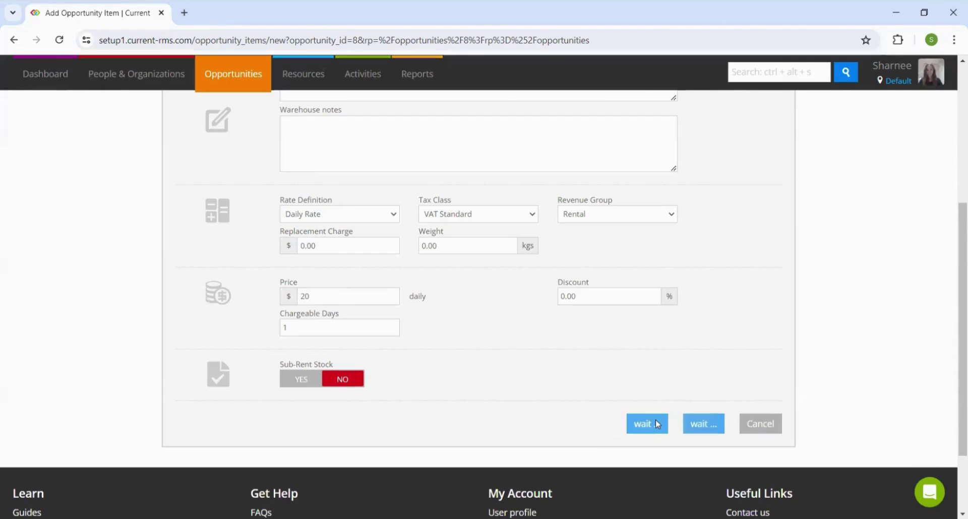
scroll(534, 327, down, 2)
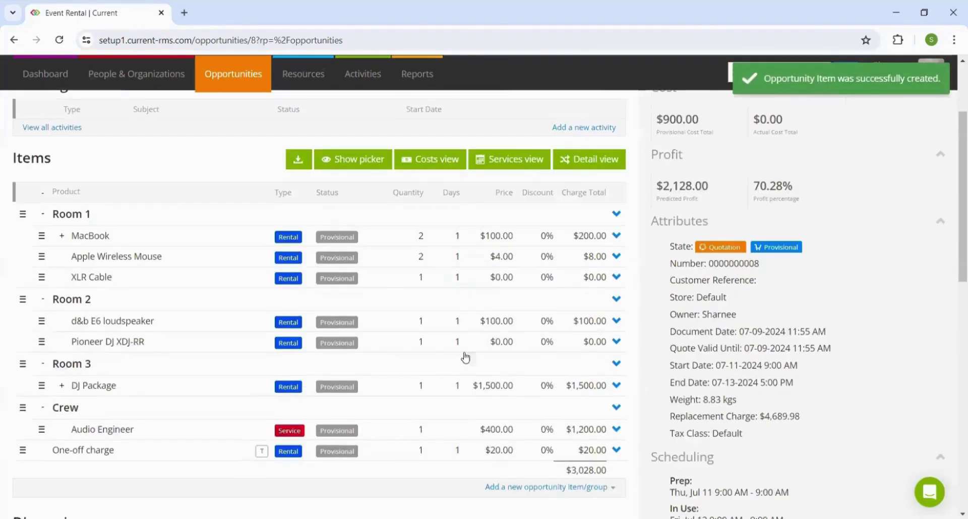